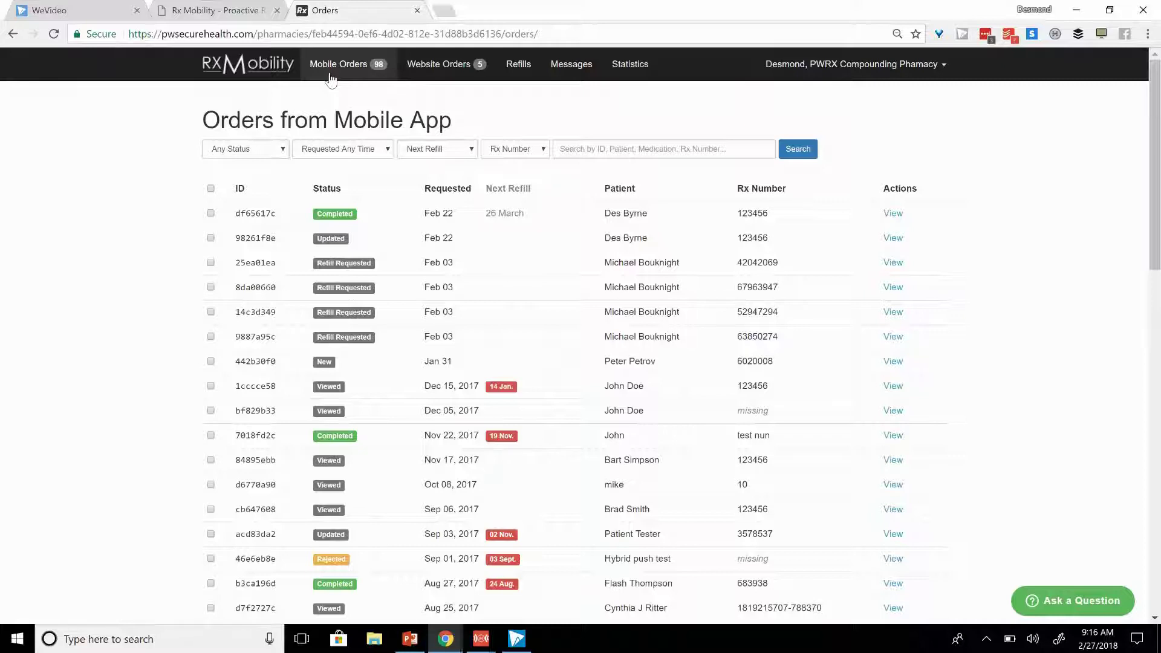
Check the Website Orders list, then view the four scheduled refill reminders.
{"action": "left_click", "coordinate": [435, 69]}
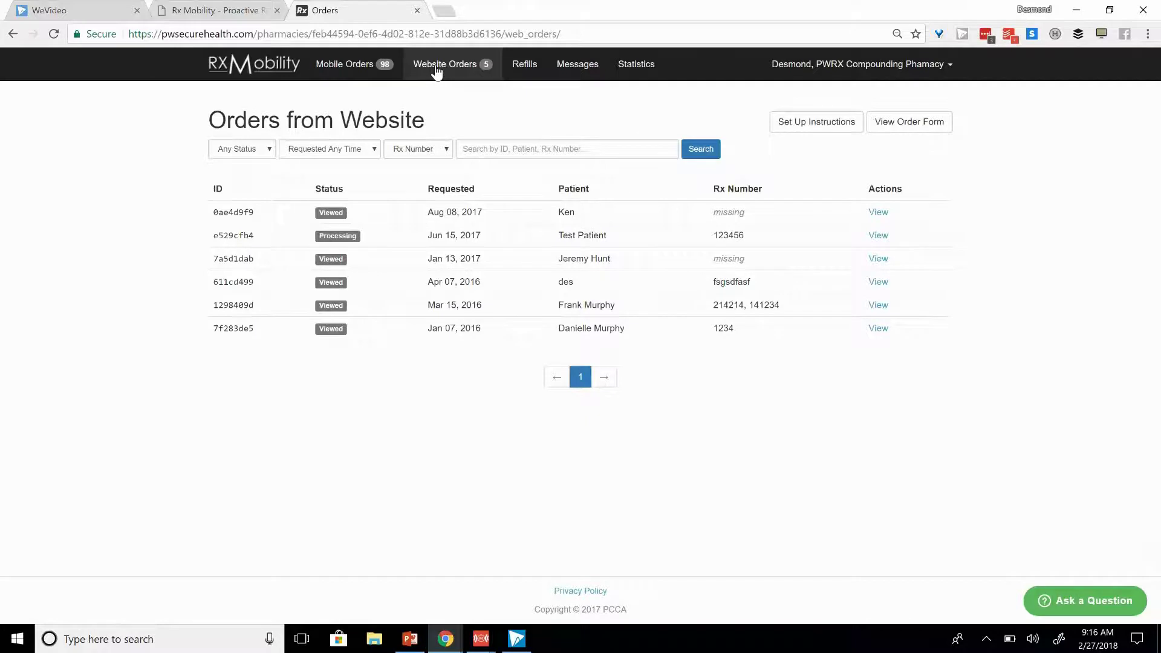
{"action": "left_click", "coordinate": [524, 65]}
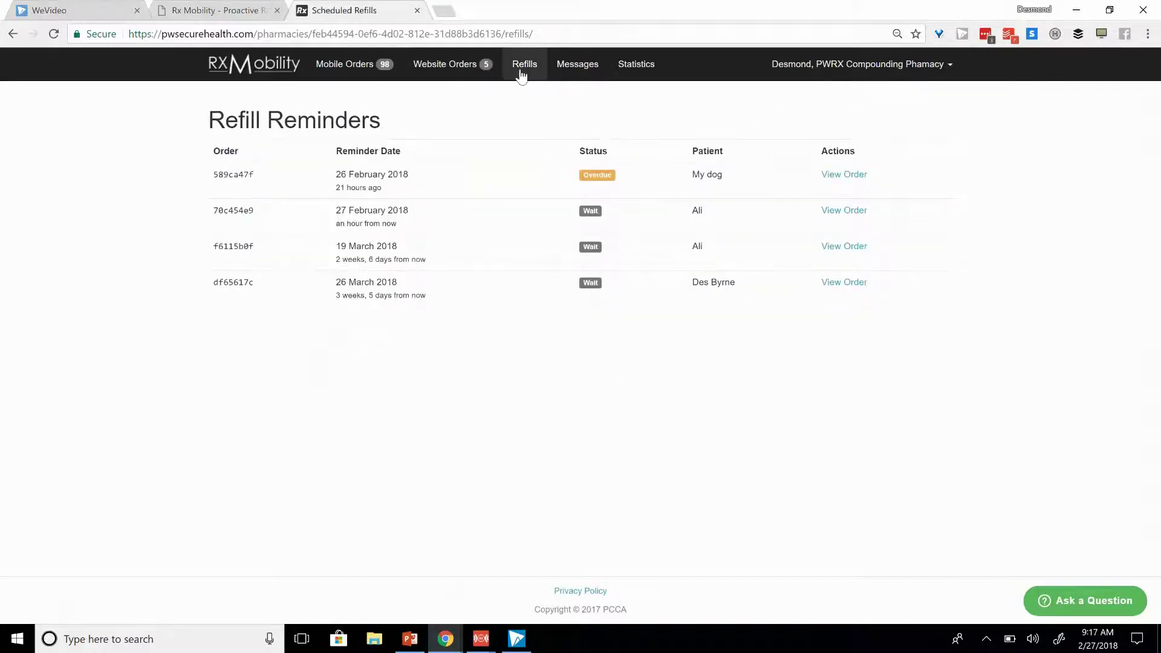
View the posted patient messages with their phone preview on the Messages page.
{"action": "left_click", "coordinate": [566, 68]}
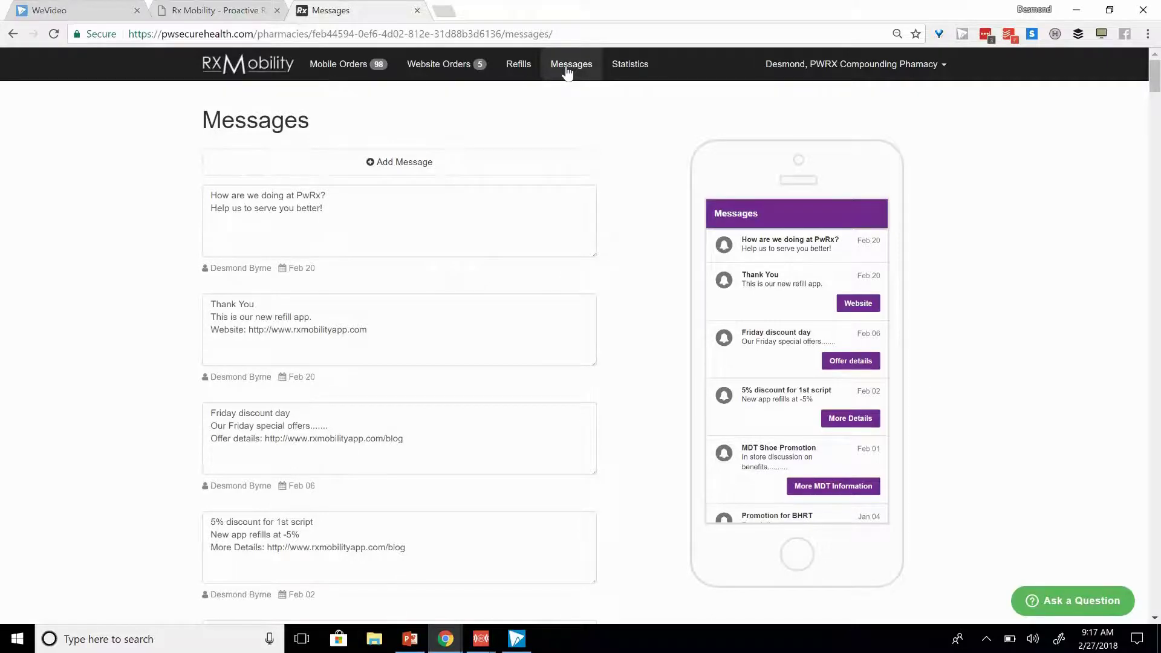
View the Statistics charts of orders and refills over 30 days and four months.
{"action": "left_click", "coordinate": [630, 63]}
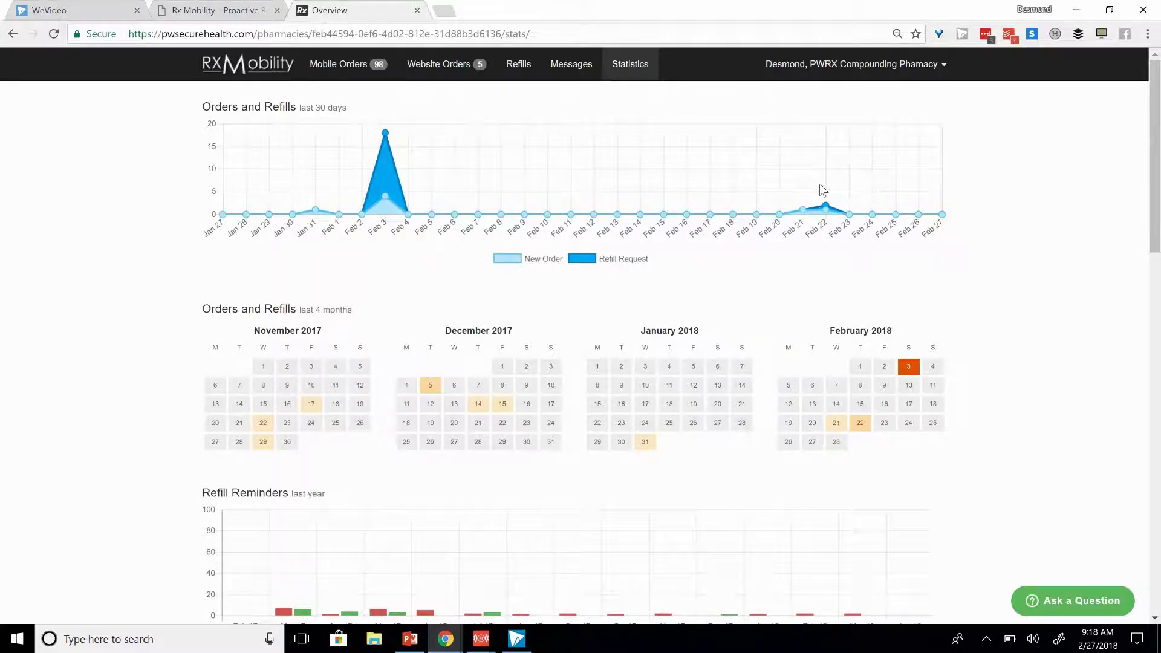
Show the account menu with administration, pharmacy editing, audit log and sign-out options.
{"action": "left_click", "coordinate": [938, 73]}
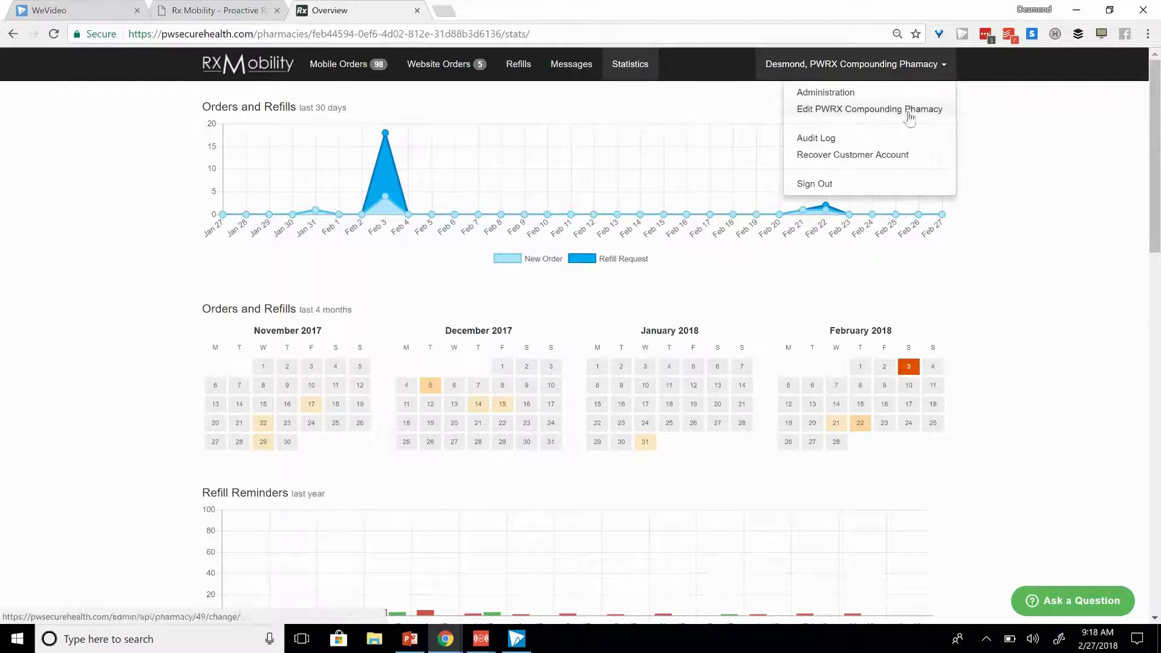
Go to Recover Customer Account from the account menu.
{"action": "left_click", "coordinate": [877, 160]}
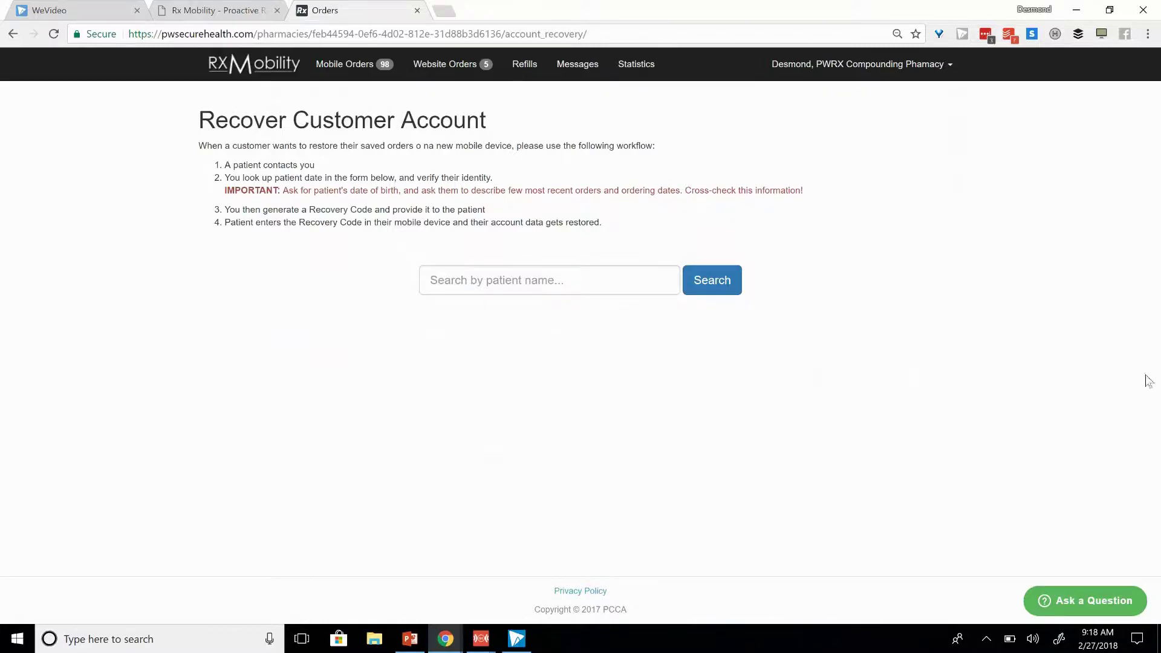
Open the Zendesk Ask a Question form over the Recover Customer Account page.
{"action": "left_click", "coordinate": [1090, 604]}
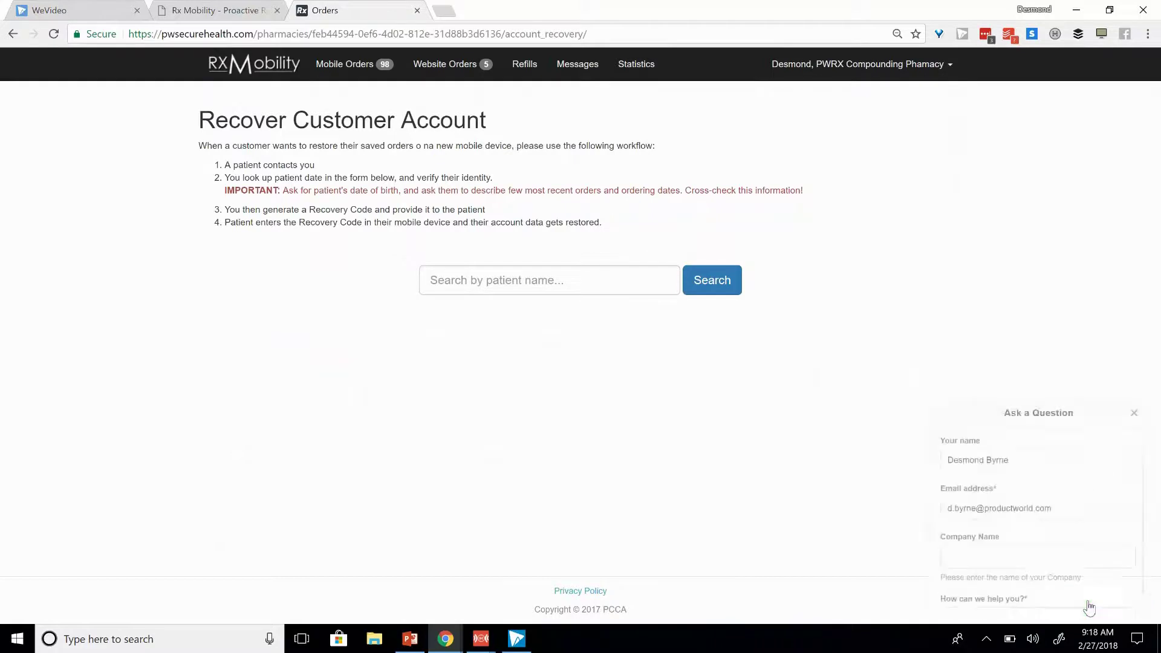